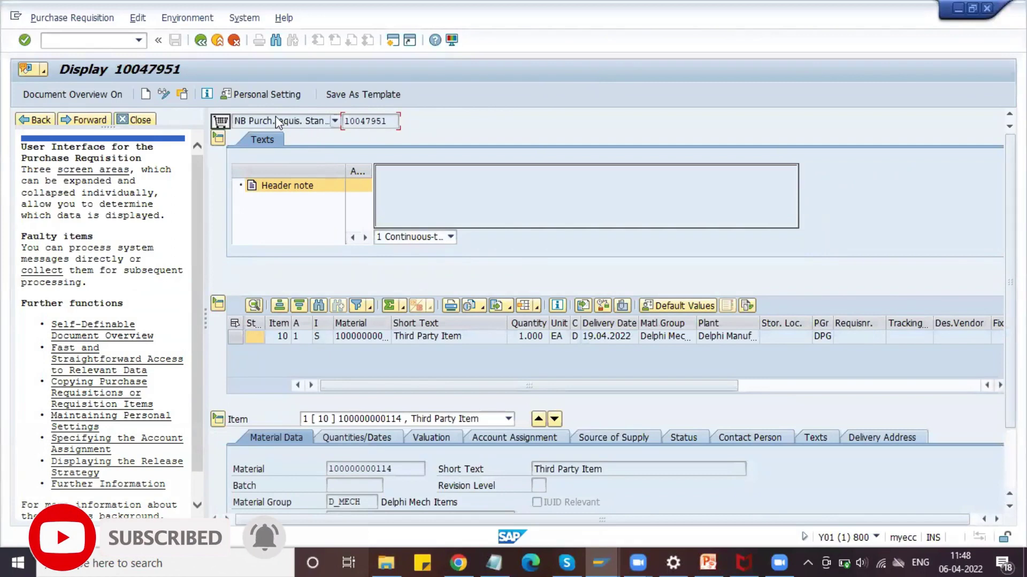
- With requisition 10047951 displayed, open a second SAP session window
{"action": "left_click_drag", "start_coordinate": [396, 121], "coordinate": [344, 121]}
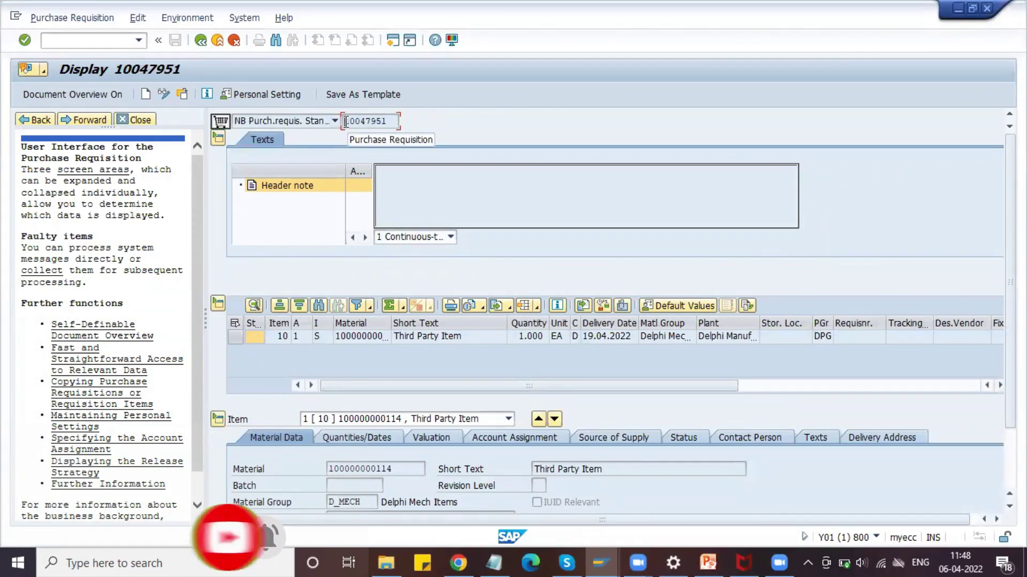
{"action": "left_click", "coordinate": [132, 40]}
{"action": "left_click", "coordinate": [394, 40]}
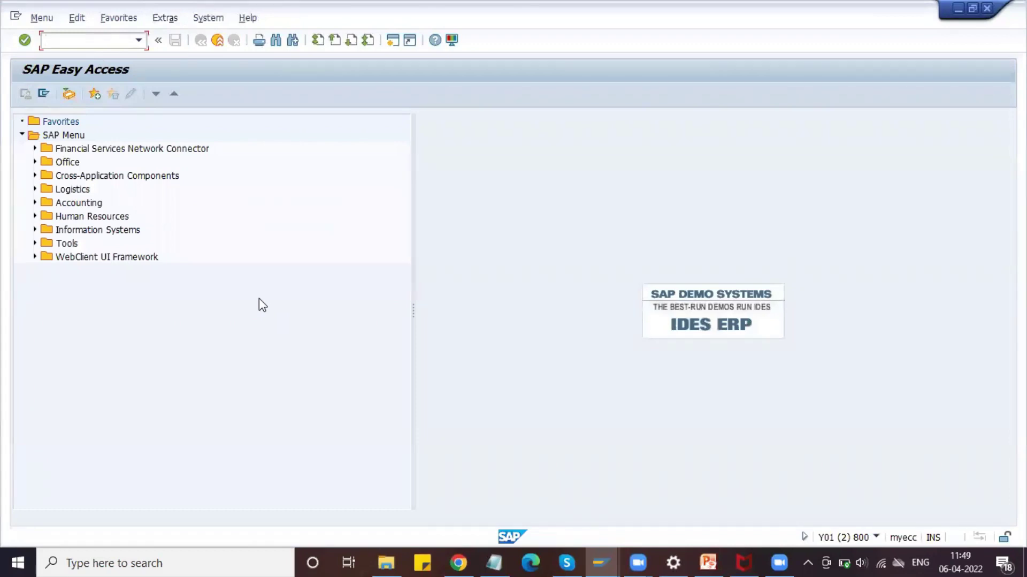
- Start ME21N and copy the vendor number from the Notepad notes
{"action": "type", "text": "me"}
{"action": "key", "text": "Return"}
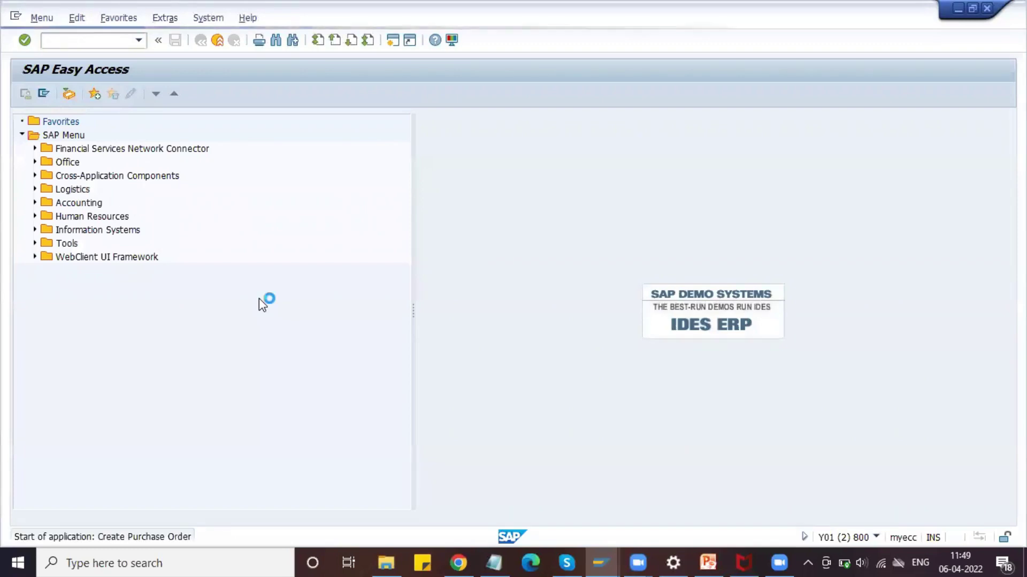
{"action": "left_click", "coordinate": [494, 562]}
{"action": "double_click", "coordinate": [186, 167]}
{"action": "key", "text": "ctrl+c"}
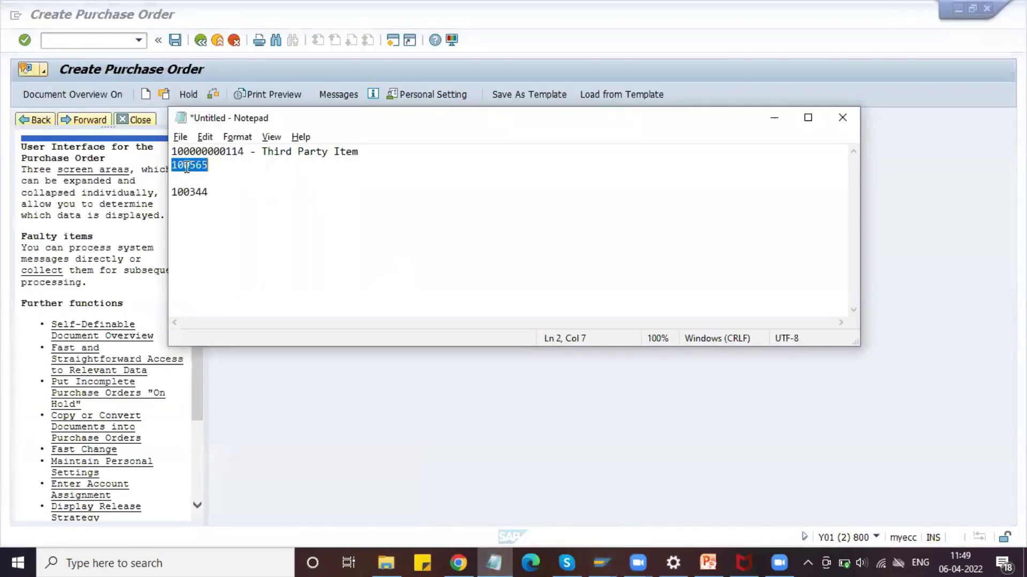
{"action": "key", "text": "alt+Tab"}
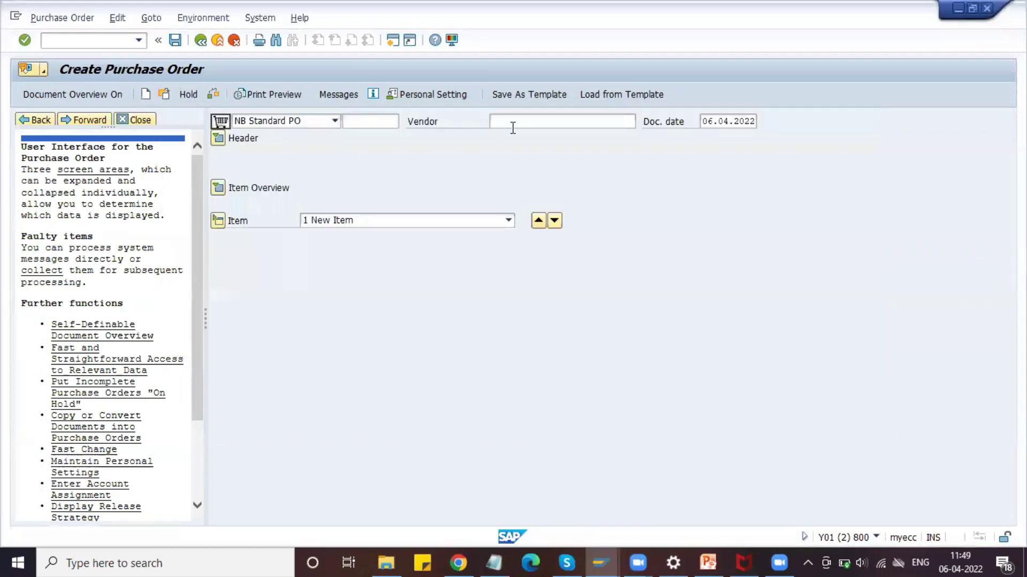
- Paste the copied vendor number into the Vendor field and confirm it
{"action": "left_click", "coordinate": [513, 122]}
{"action": "key", "text": "ctrl+v"}
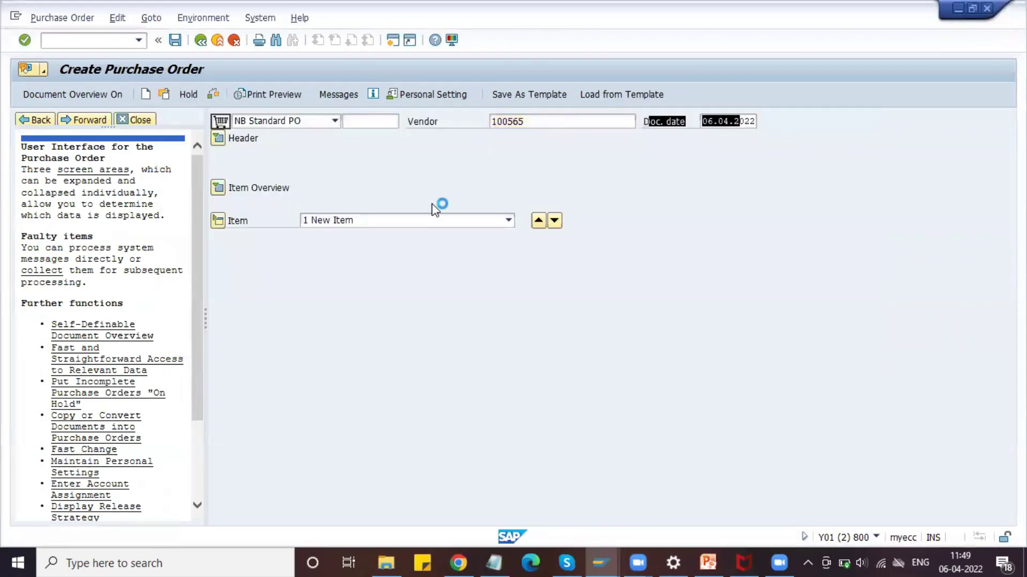
{"action": "key", "text": "Return"}
- Set purchasing org DLPO, purchasing group DPG and company code DMOT from input history
{"action": "key", "text": "BackSpace"}
{"action": "key", "text": "Down"}
{"action": "key", "text": "Return"}
{"action": "key", "text": "Tab"}
{"action": "key", "text": "BackSpace"}
{"action": "key", "text": "Down"}
{"action": "key", "text": "Return"}
{"action": "key", "text": "Tab"}
{"action": "key", "text": "BackSpace"}
{"action": "key", "text": "Down"}
{"action": "key", "text": "Return"}
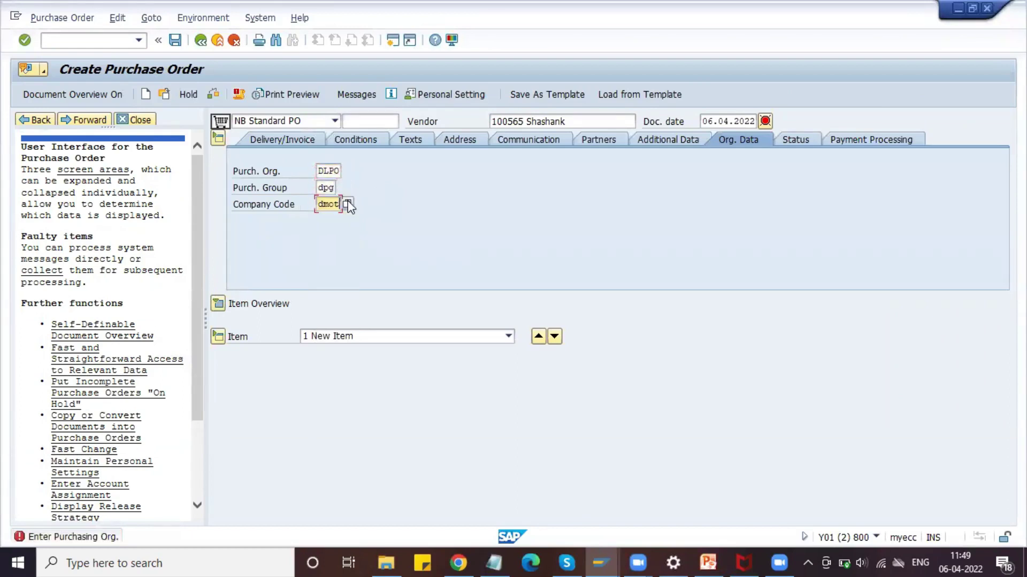
{"action": "key", "text": "Return"}
{"action": "left_click", "coordinate": [218, 303]}
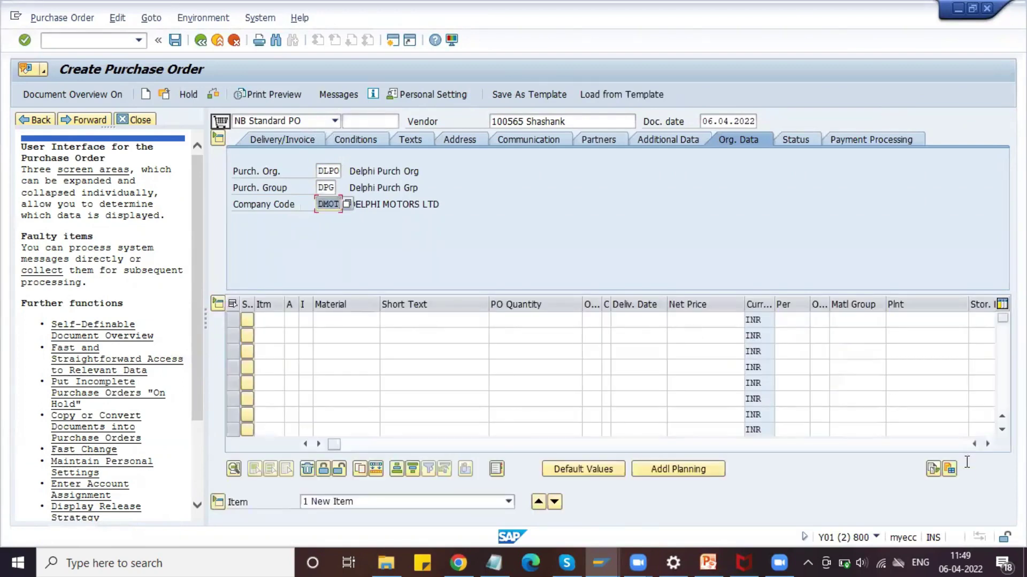
- Scroll the item table to the Purchase Req. column and begin the reference entry
{"action": "left_click", "coordinate": [988, 443]}
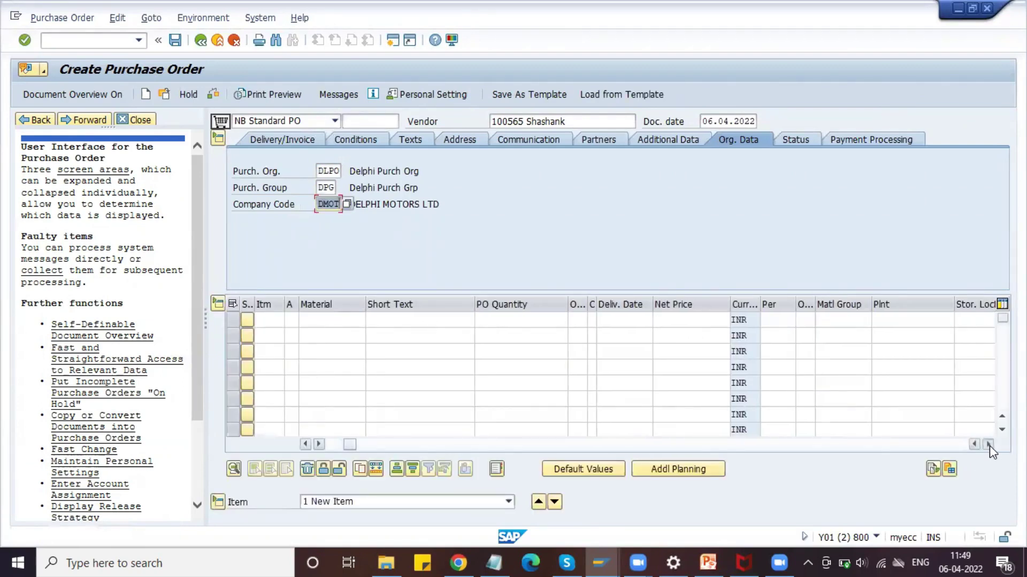
{"action": "left_click", "coordinate": [989, 443]}
{"action": "left_click", "coordinate": [988, 443]}
{"action": "left_click", "coordinate": [988, 443]}
{"action": "left_click", "coordinate": [988, 444]}
{"action": "left_click", "coordinate": [988, 443]}
{"action": "left_click", "coordinate": [988, 443]}
{"action": "left_click", "coordinate": [988, 444]}
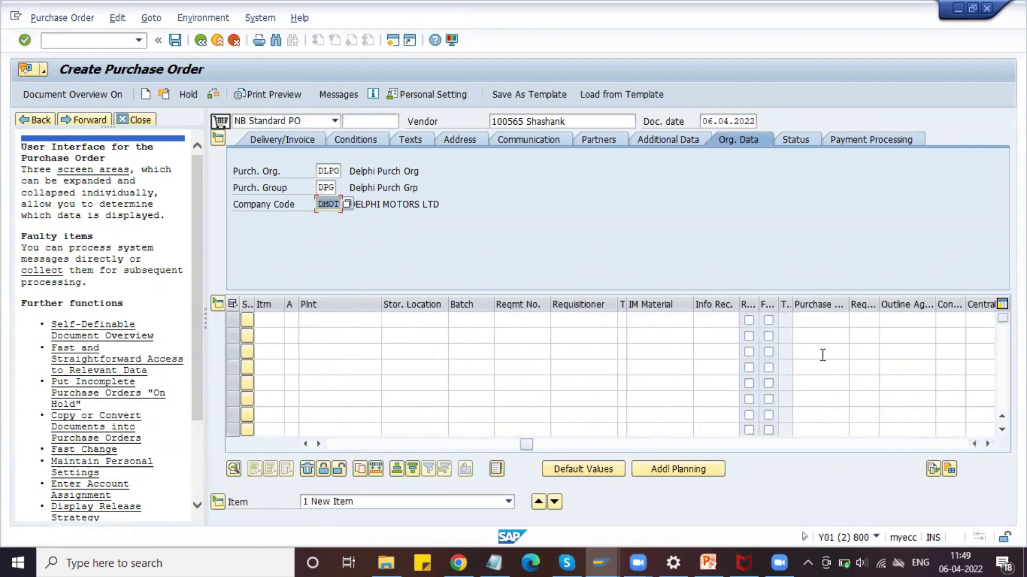
{"action": "left_click", "coordinate": [814, 320]}
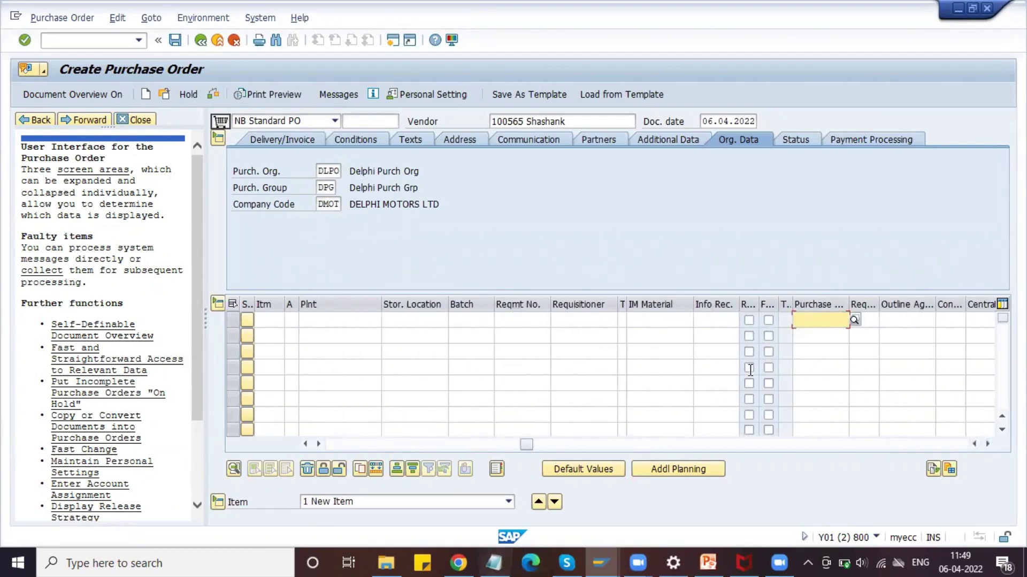
{"action": "type", "text": "100565"}
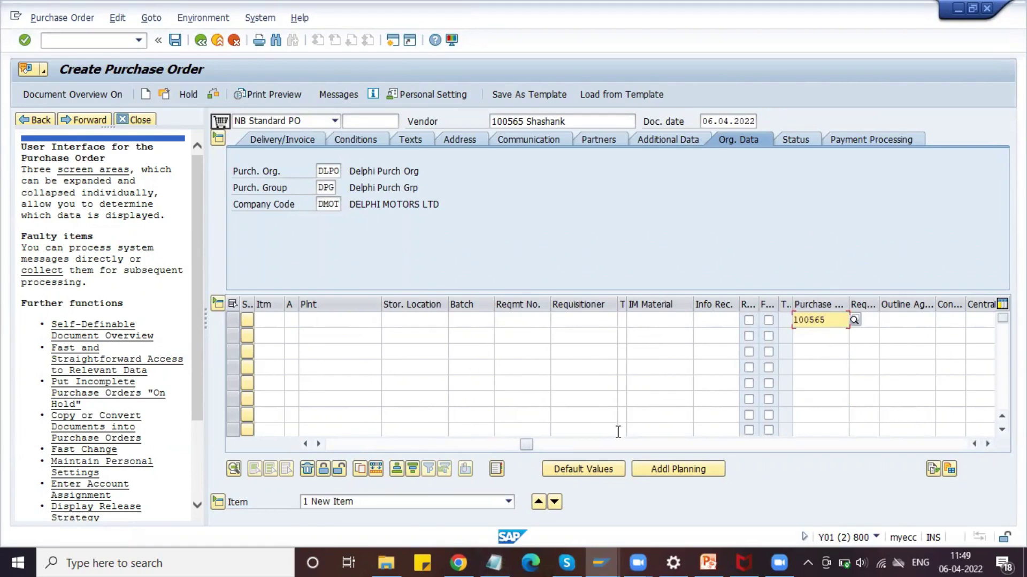
- Reference requisition 10047951 item 10 to adopt the Third Party Item
{"action": "left_click", "coordinate": [494, 562]}
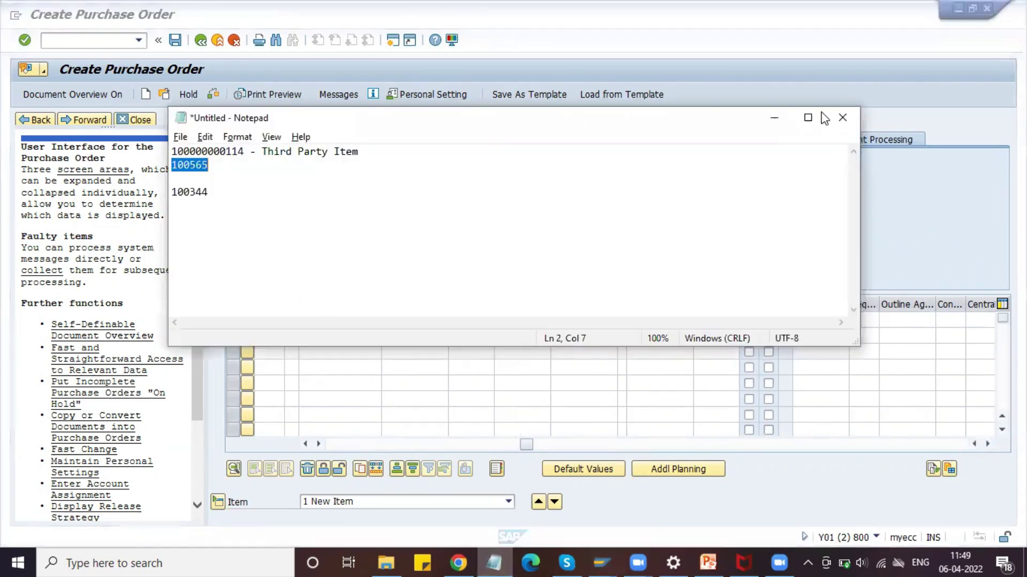
{"action": "left_click", "coordinate": [775, 117]}
{"action": "mouse_move", "coordinate": [602, 562]}
{"action": "left_click", "coordinate": [608, 498]}
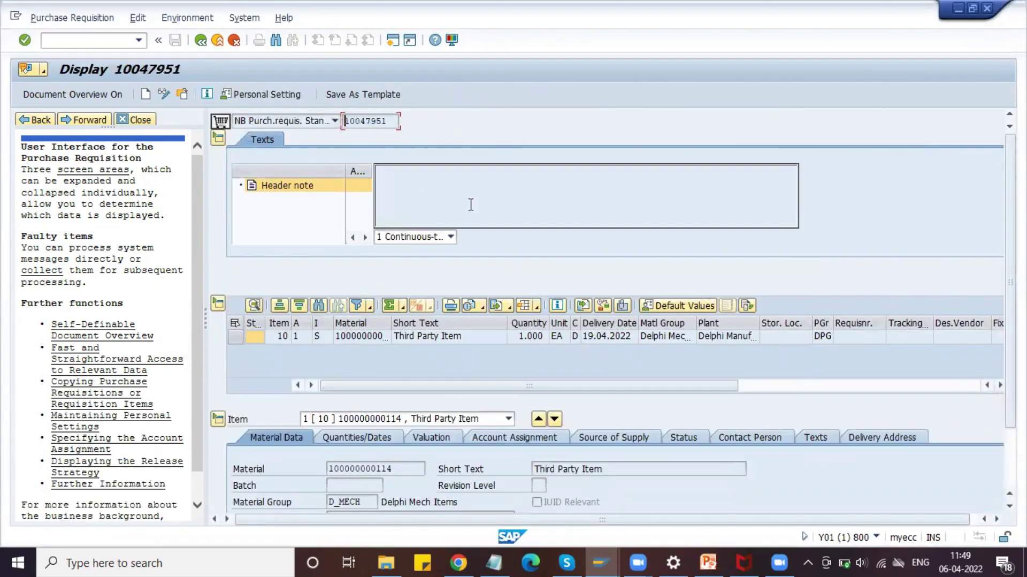
{"action": "key", "text": "alt+Tab"}
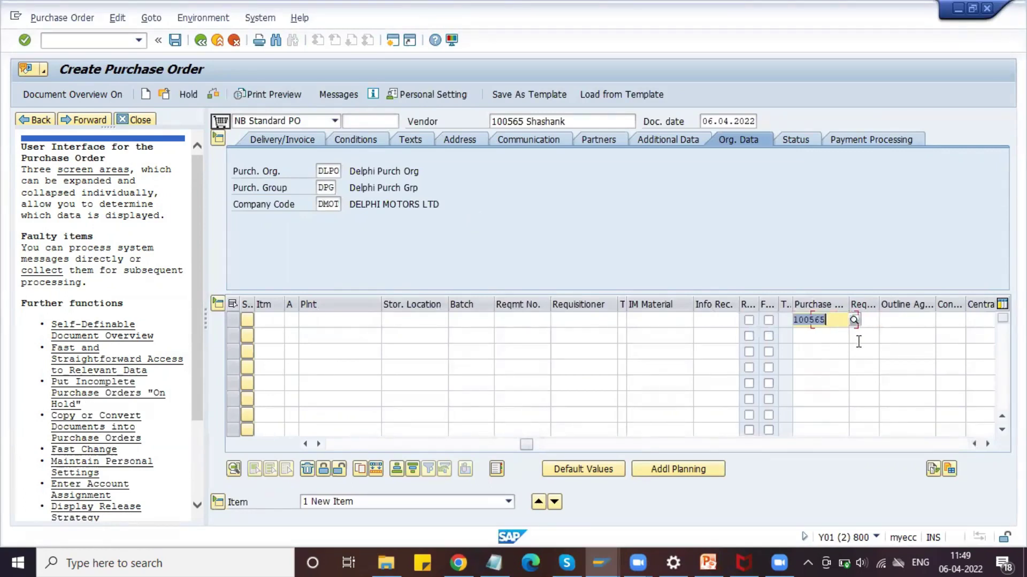
{"action": "key", "text": "Tab"}
{"action": "type", "text": "10"}
{"action": "key", "text": "Return"}
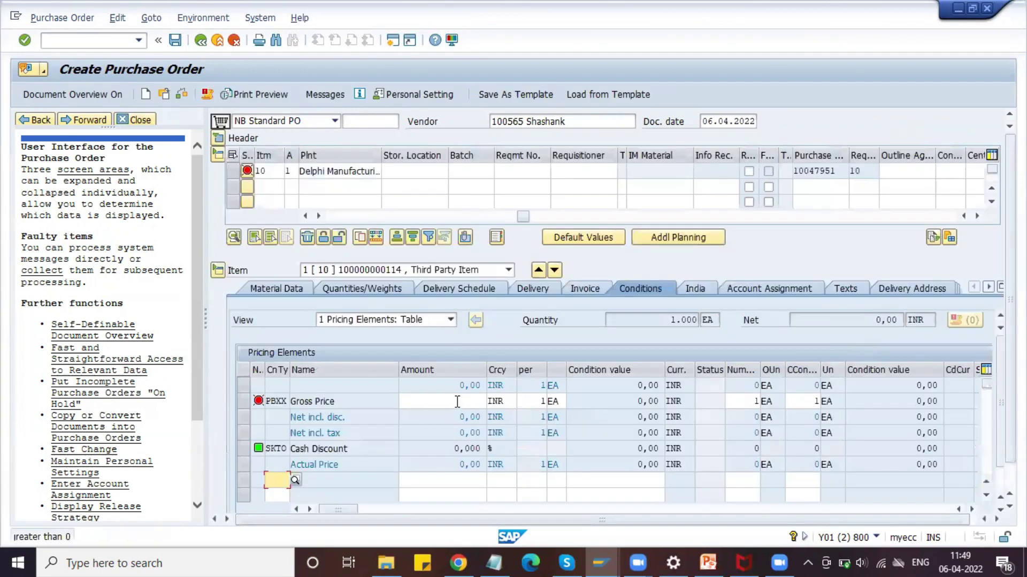
- Enter a PBXX gross price of 190 INR for item 10
{"action": "left_click", "coordinate": [457, 401]}
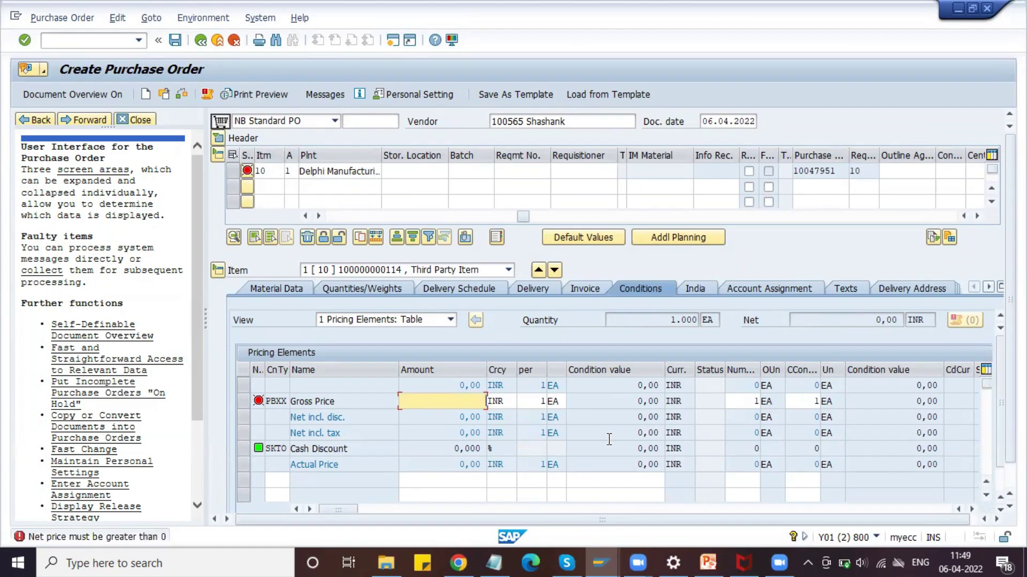
{"action": "left_click", "coordinate": [582, 432]}
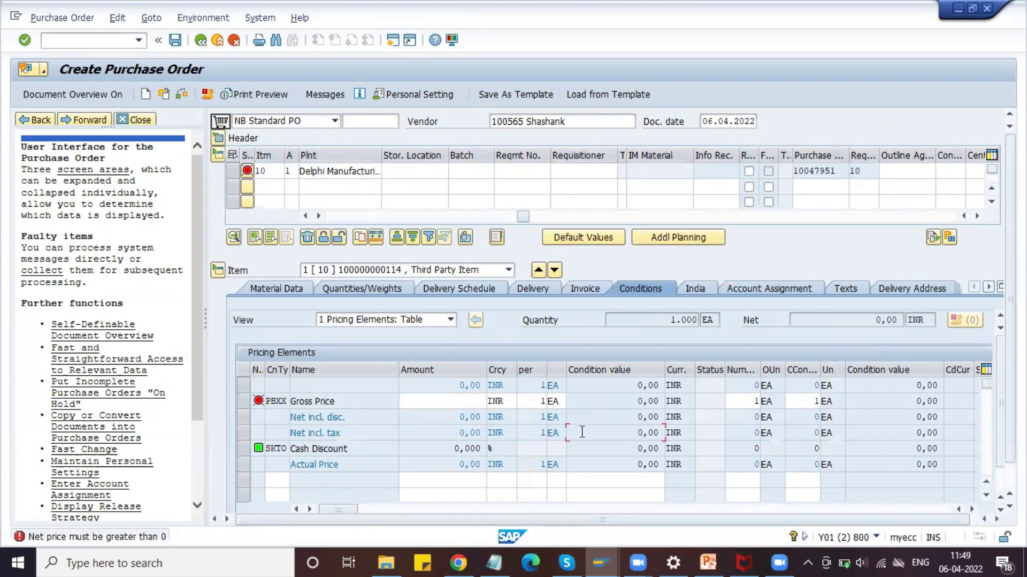
{"action": "left_click", "coordinate": [436, 403]}
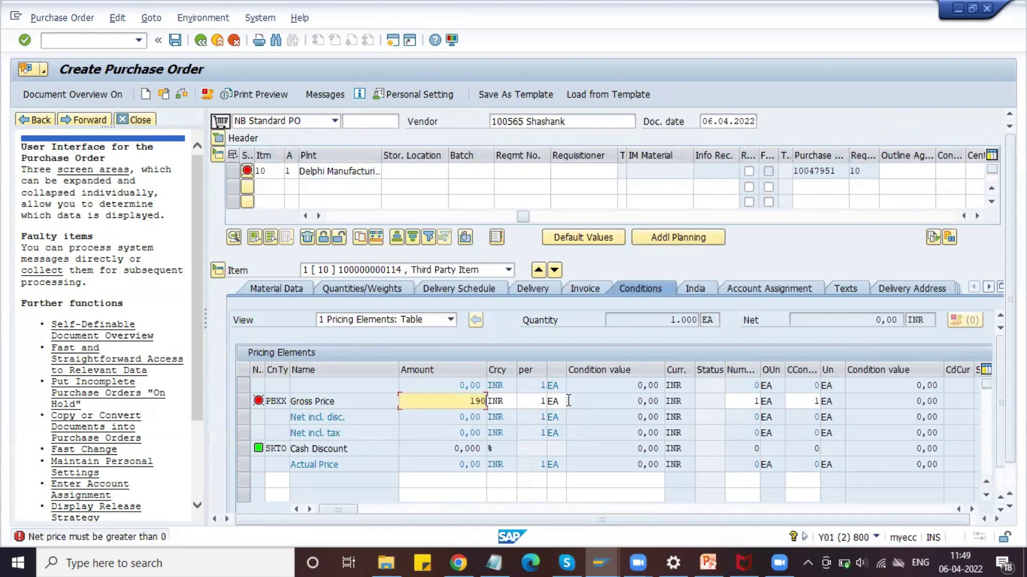
{"action": "key", "text": "Return"}
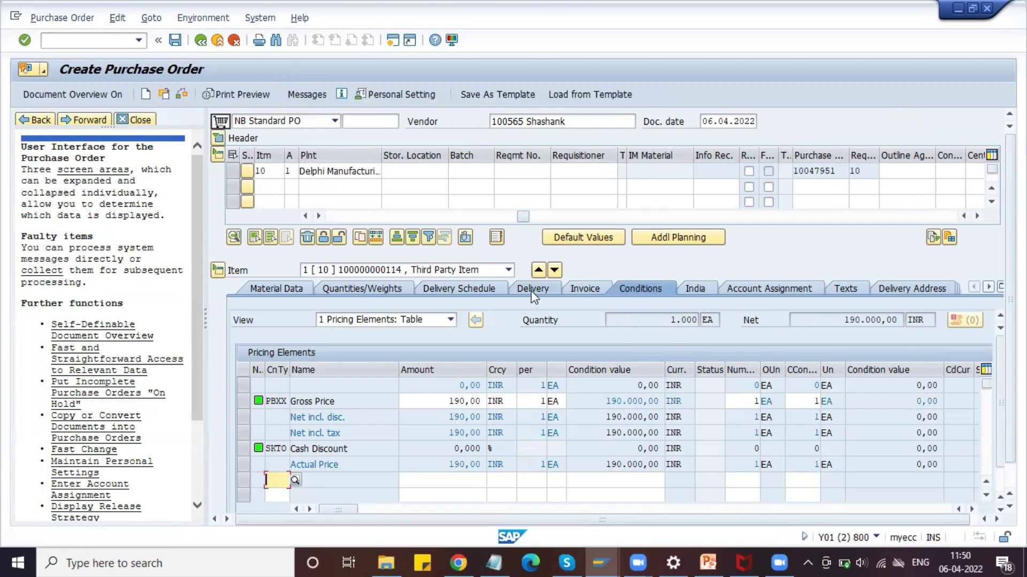
- Review item 10's plant and customer delivery address, then save the purchase order
{"action": "left_click", "coordinate": [897, 289]}
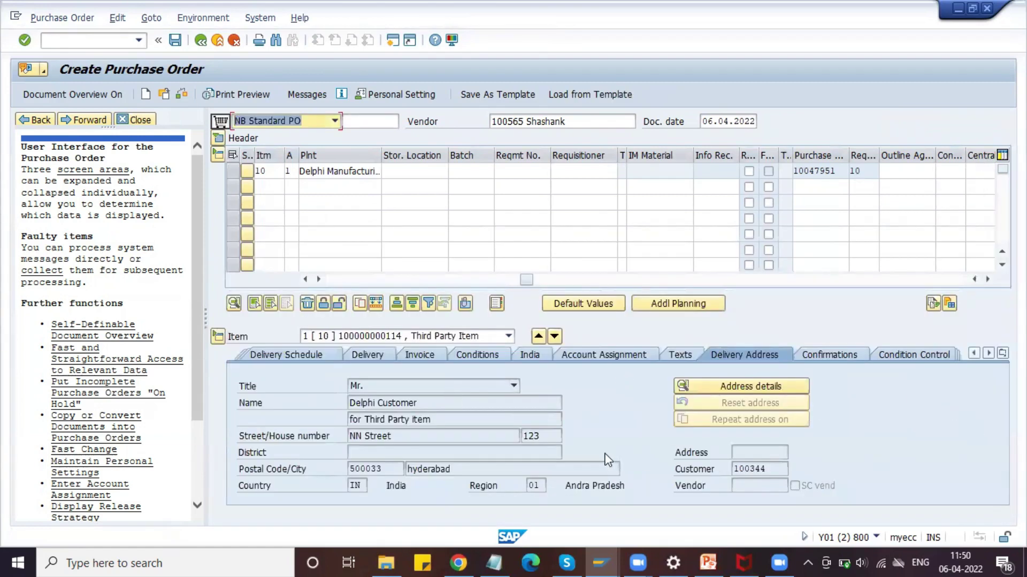
{"action": "left_click_drag", "start_coordinate": [527, 280], "coordinate": [415, 281]}
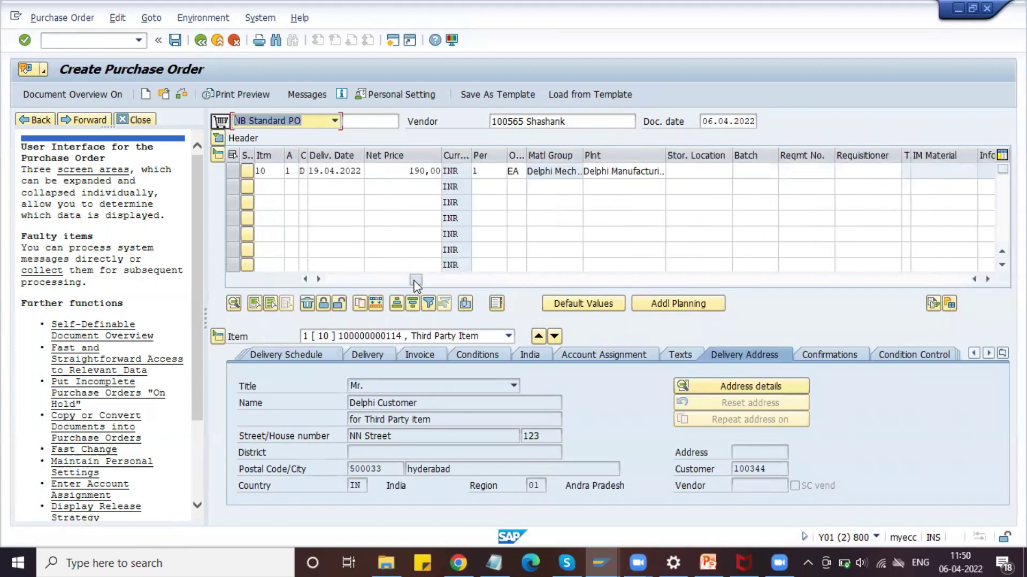
{"action": "left_click", "coordinate": [602, 171]}
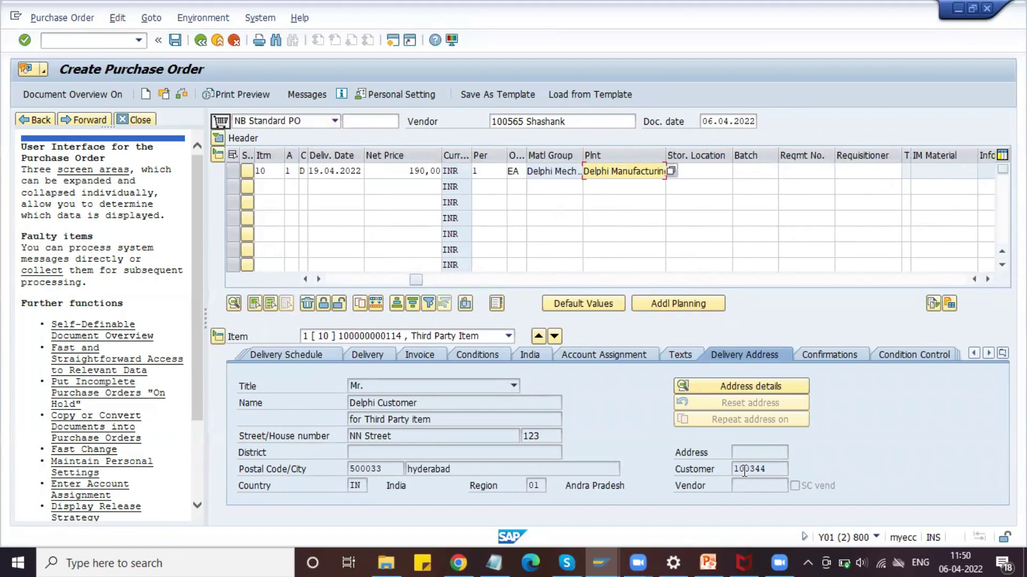
{"action": "left_click", "coordinate": [774, 470]}
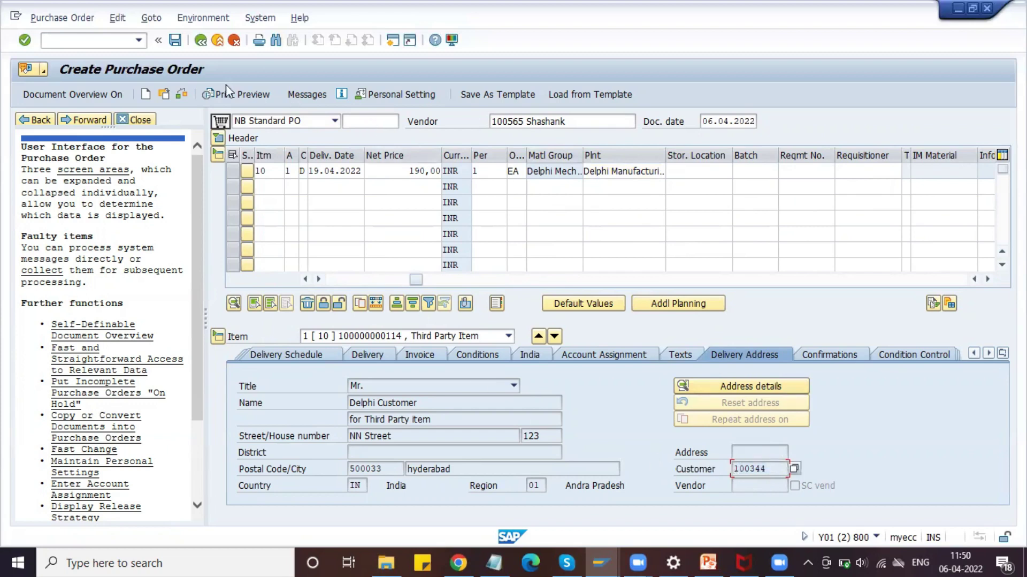
{"action": "left_click", "coordinate": [177, 46]}
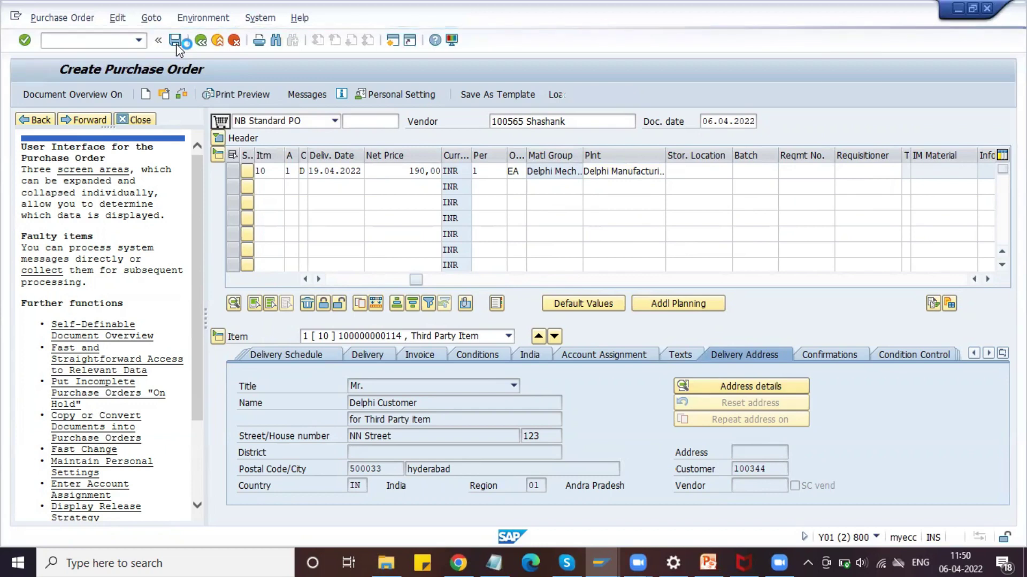
- Reopen the saved Standard PO via Other Purchase Order, then go back to SAP Easy Access
{"action": "left_click", "coordinate": [167, 95]}
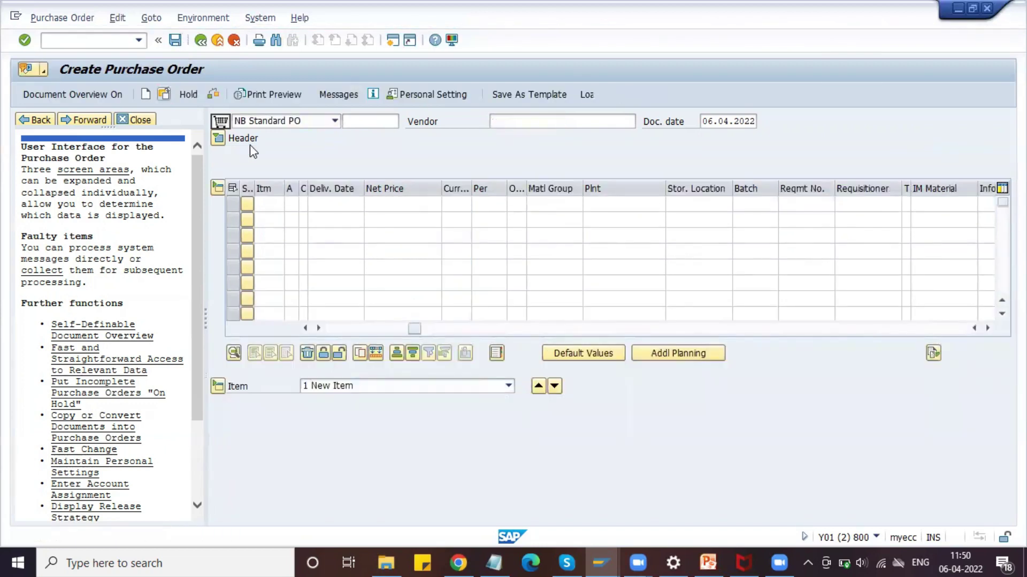
{"action": "key", "text": "Return"}
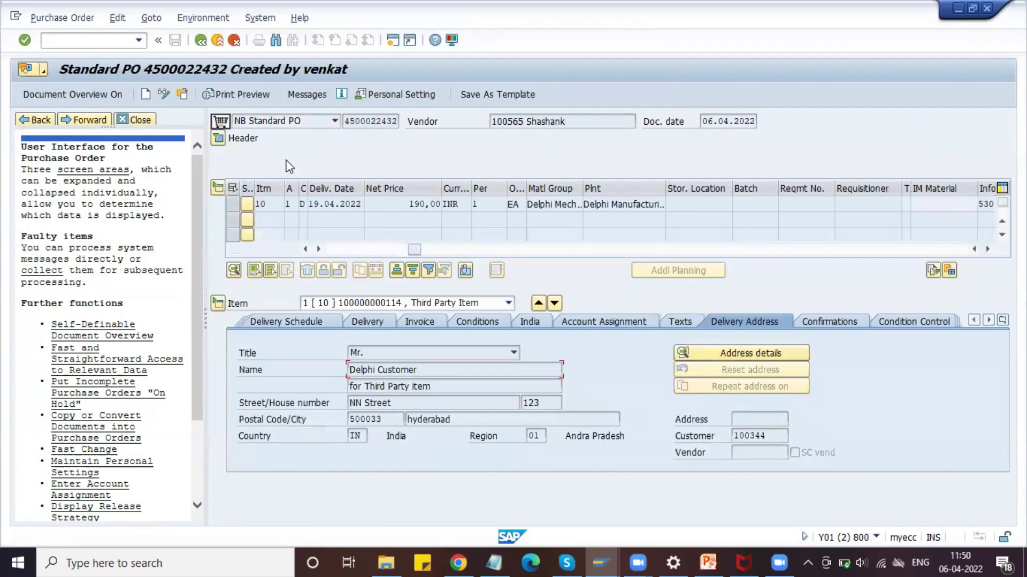
{"action": "left_click", "coordinate": [393, 40]}
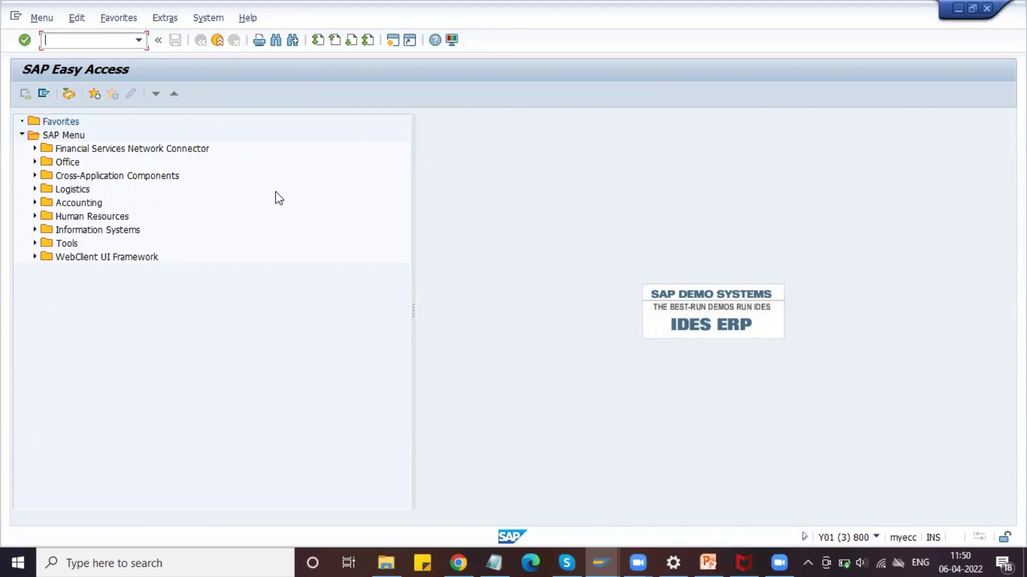
- Launch MIRO and choose company code DMOT
{"action": "key", "text": "Return"}
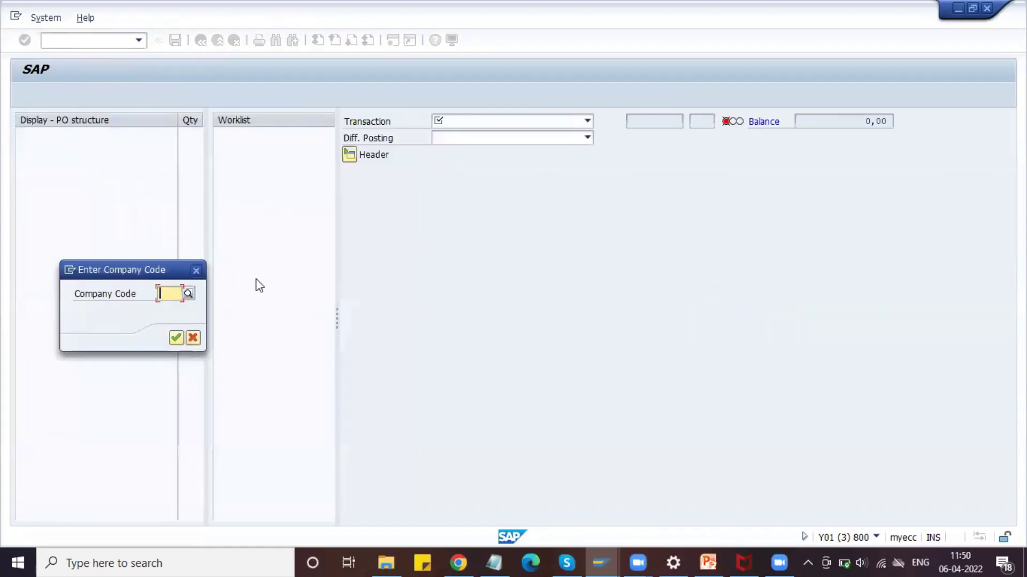
{"action": "type", "text": "dmot"}
{"action": "key", "text": "Down"}
{"action": "key", "text": "Return"}
{"action": "key", "text": "Return"}
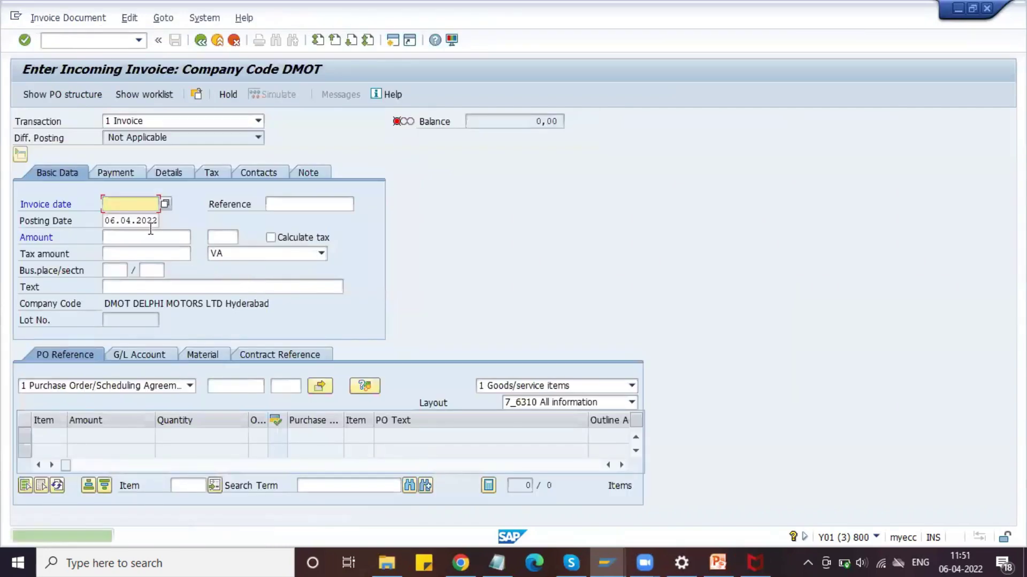
- Enter invoice date 06.04.2022 and copy the PO number from the purchase order window
{"action": "left_click", "coordinate": [160, 220]}
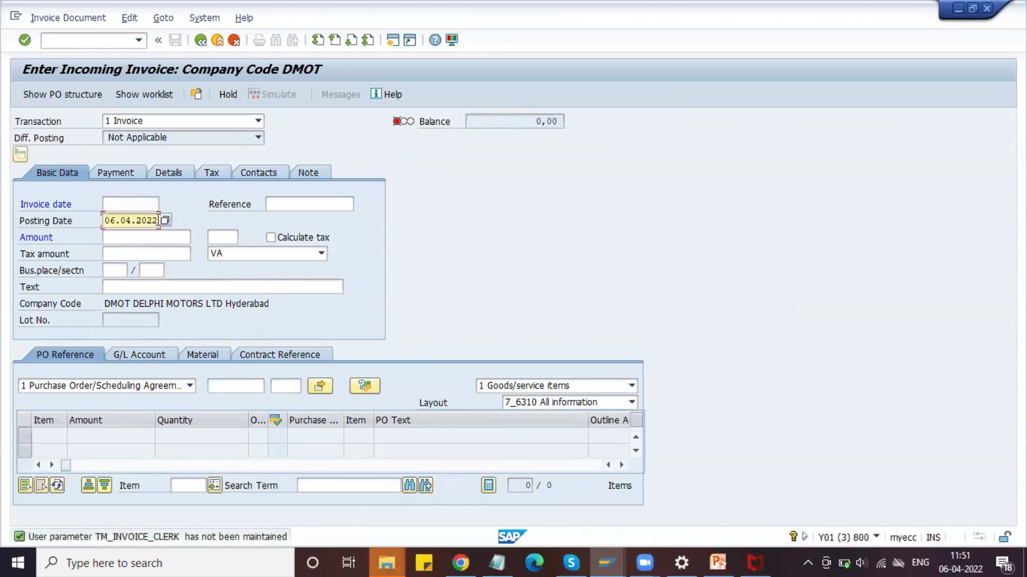
{"action": "left_click", "coordinate": [109, 203]}
{"action": "type", "text": "06.04.2022"}
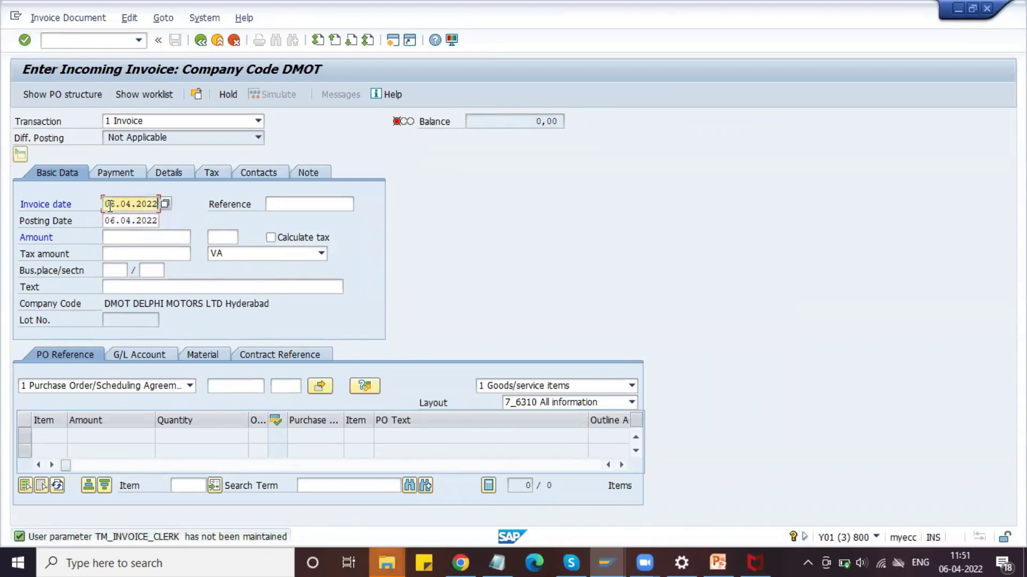
{"action": "mouse_move", "coordinate": [602, 553]}
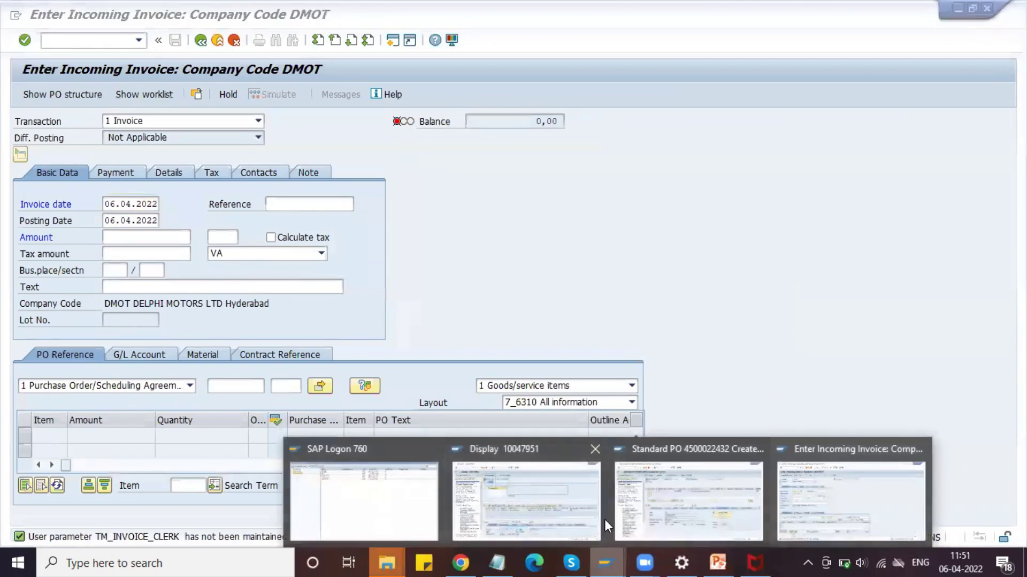
{"action": "left_click", "coordinate": [666, 487]}
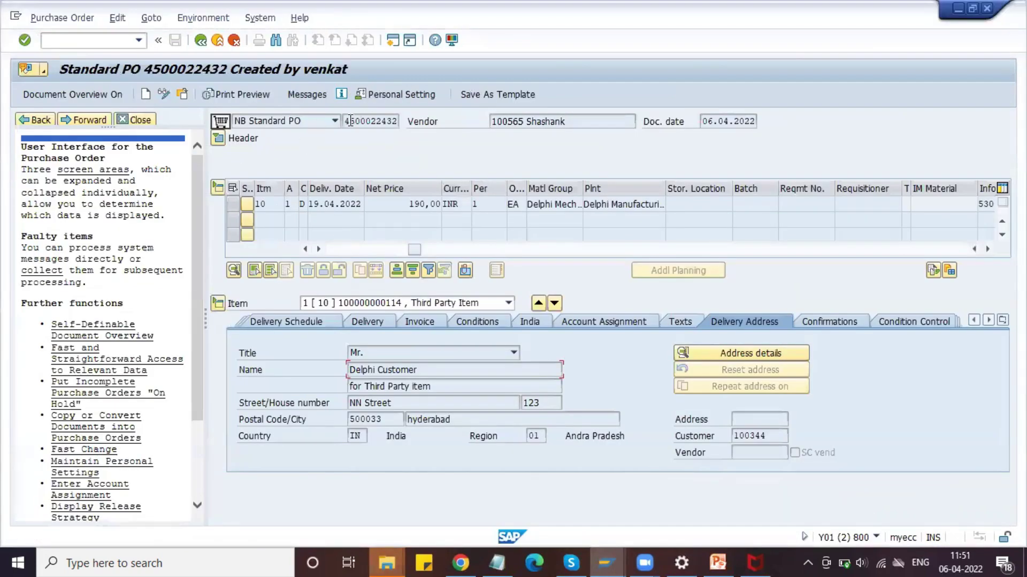
{"action": "left_click_drag", "start_coordinate": [344, 120], "coordinate": [400, 120]}
{"action": "key", "text": "ctrl+c"}
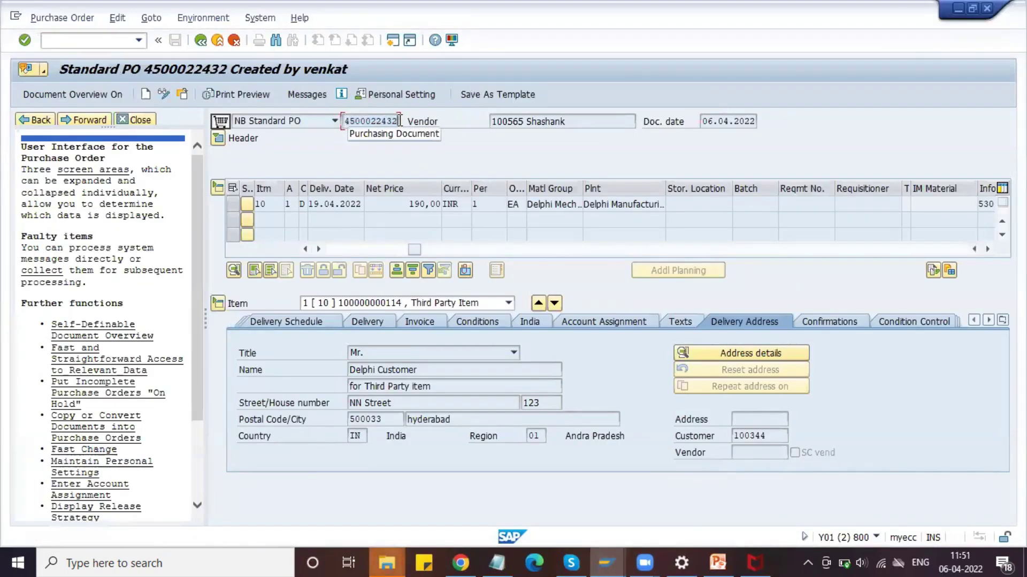
{"action": "key", "text": "alt+Tab"}
- Select the 0% tax code D0 and turn on Calculate tax
{"action": "left_click", "coordinate": [276, 257]}
{"action": "left_click", "coordinate": [276, 266]}
{"action": "left_click", "coordinate": [282, 207]}
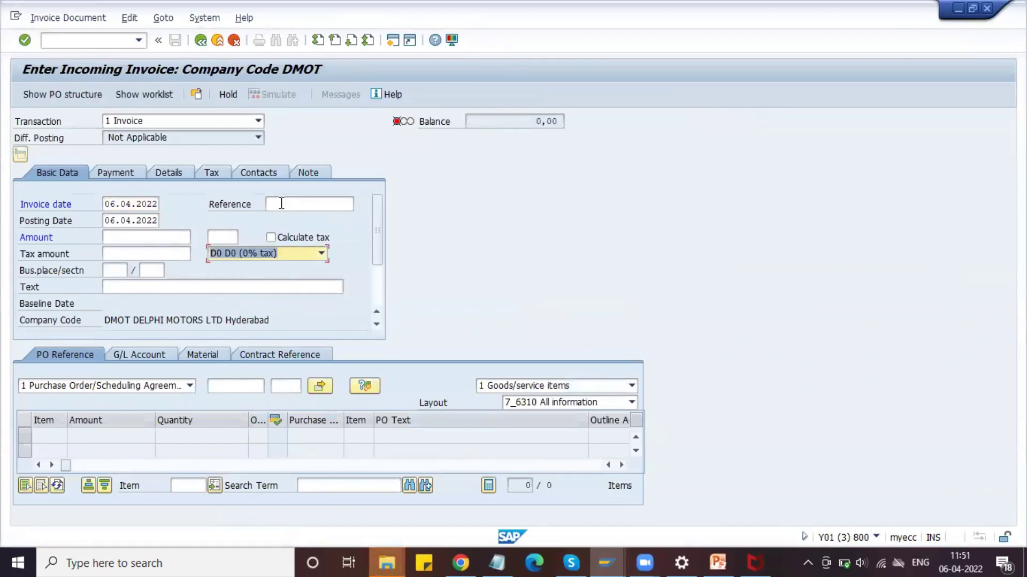
{"action": "left_click", "coordinate": [271, 237]}
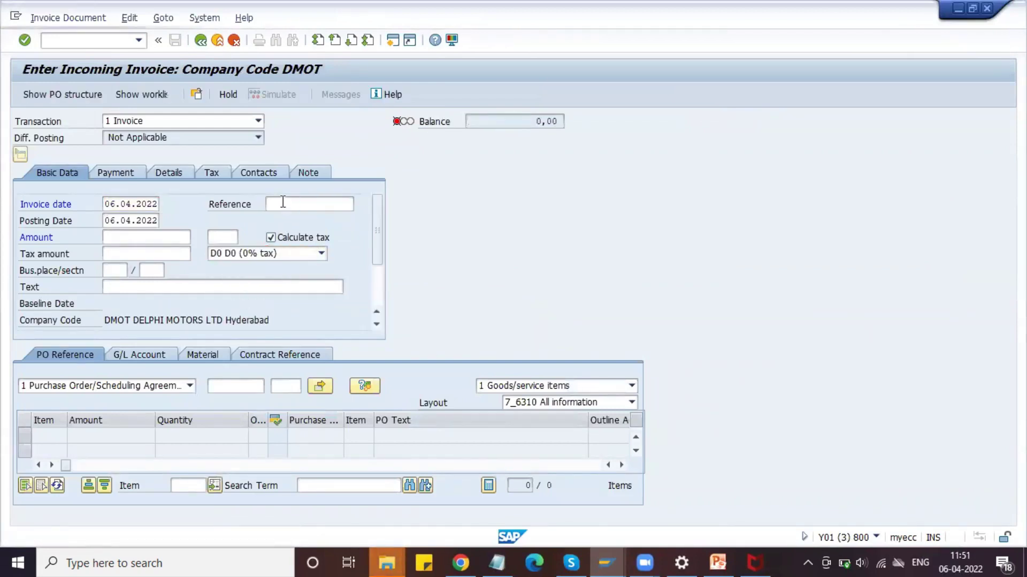
{"action": "left_click", "coordinate": [278, 253]}
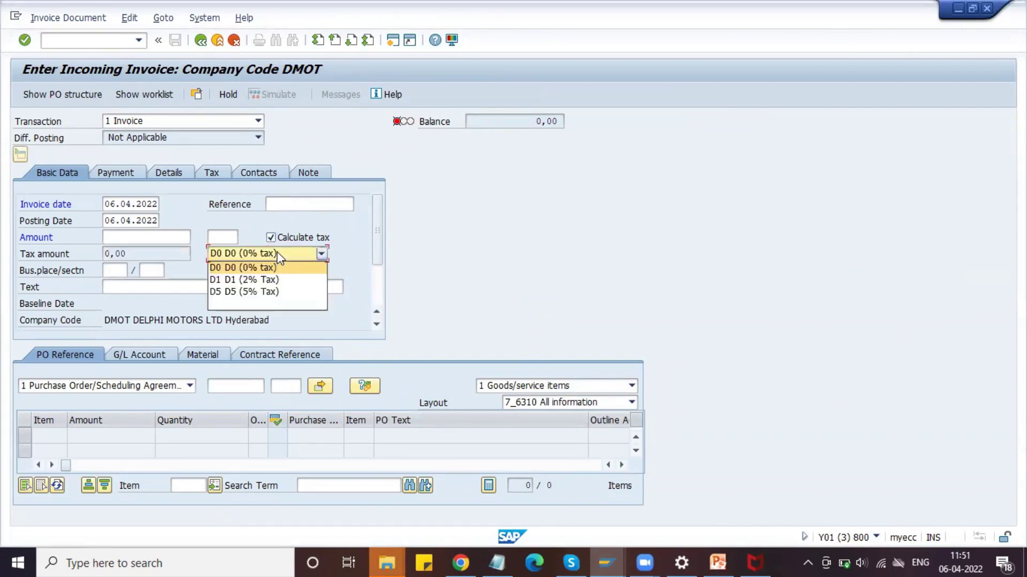
{"action": "left_click", "coordinate": [278, 256]}
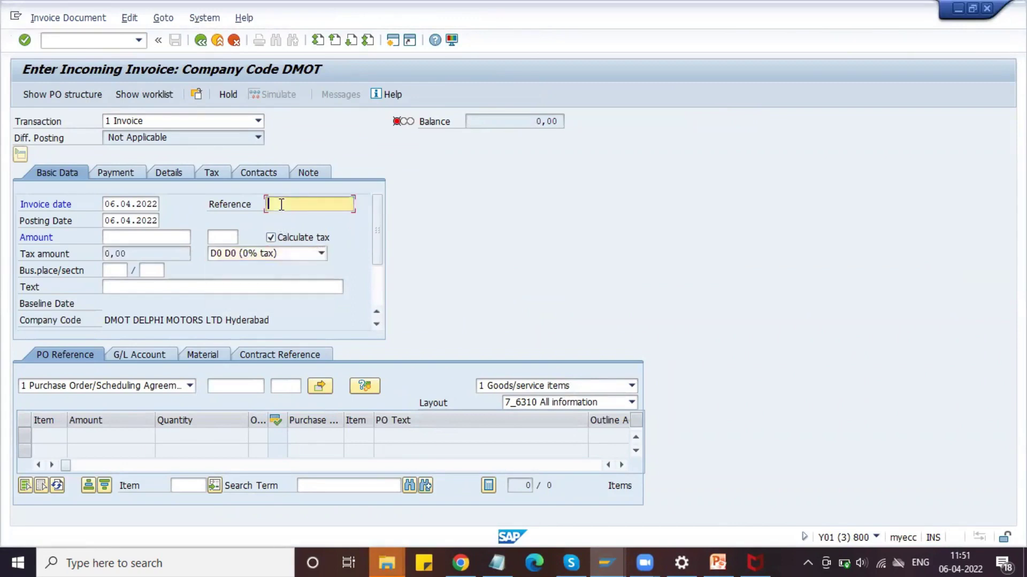
- Paste the PO number into Reference and the PO field to load its items
{"action": "key", "text": "ctrl+v"}
{"action": "key", "text": "Return"}
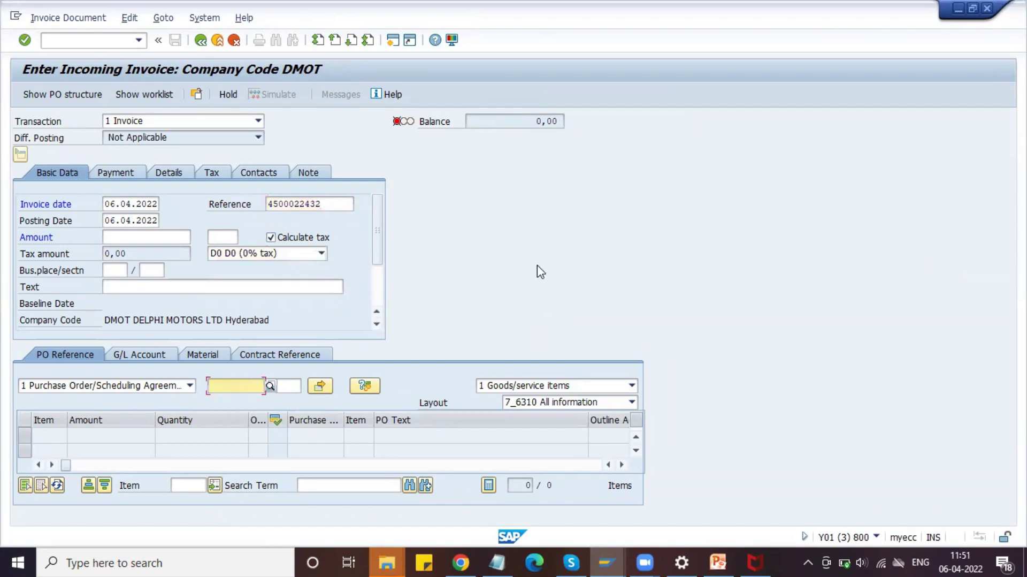
{"action": "key", "text": "ctrl+v"}
{"action": "key", "text": "Return"}
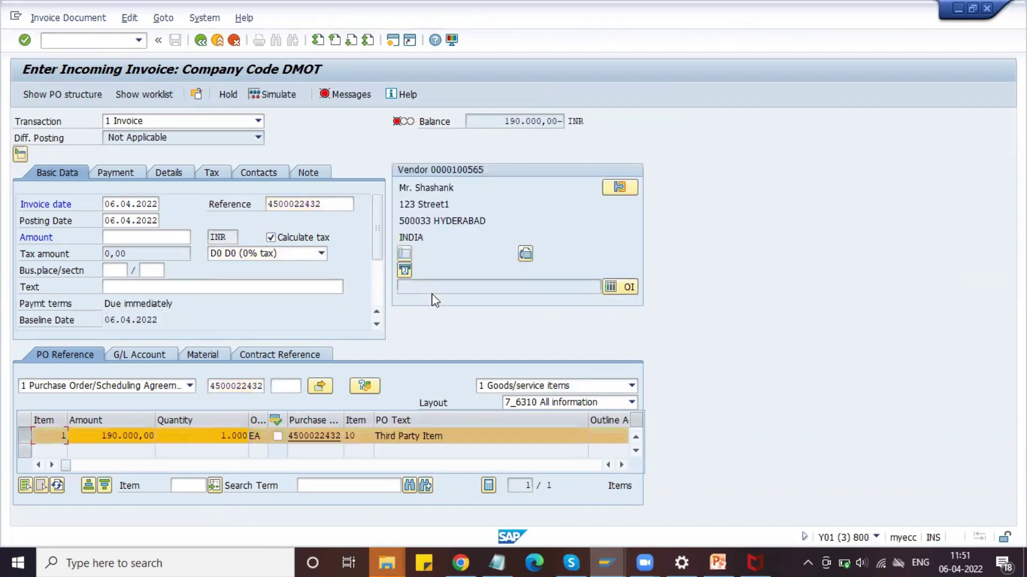
- Check item 10's 190.000,00 amount and copy the balance value
{"action": "left_click", "coordinate": [219, 435]}
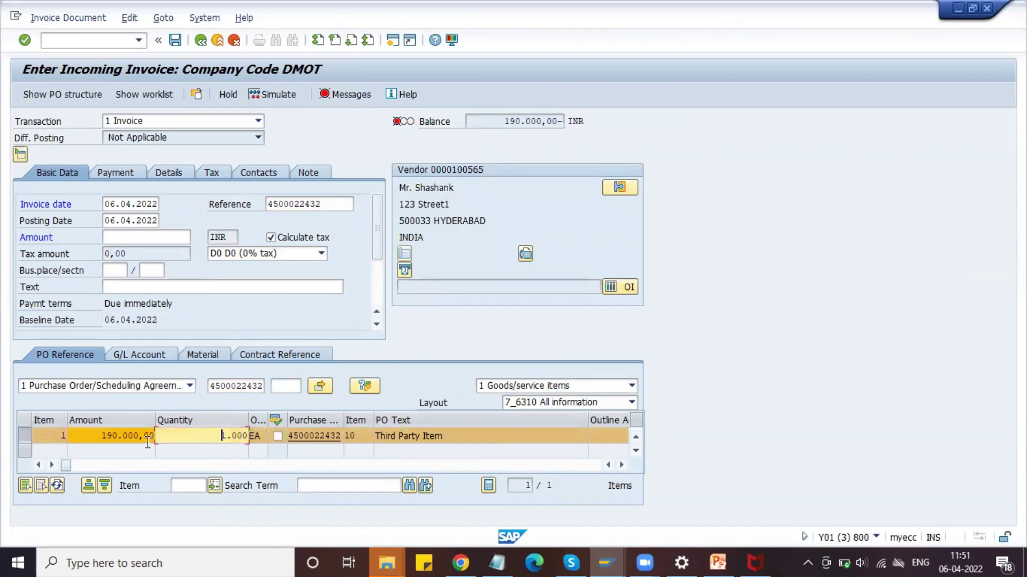
{"action": "left_click", "coordinate": [113, 436]}
{"action": "left_click", "coordinate": [203, 436]}
{"action": "left_click_drag", "start_coordinate": [499, 117], "coordinate": [563, 121]}
{"action": "key", "text": "ctrl+c"}
{"action": "left_click", "coordinate": [558, 121]}
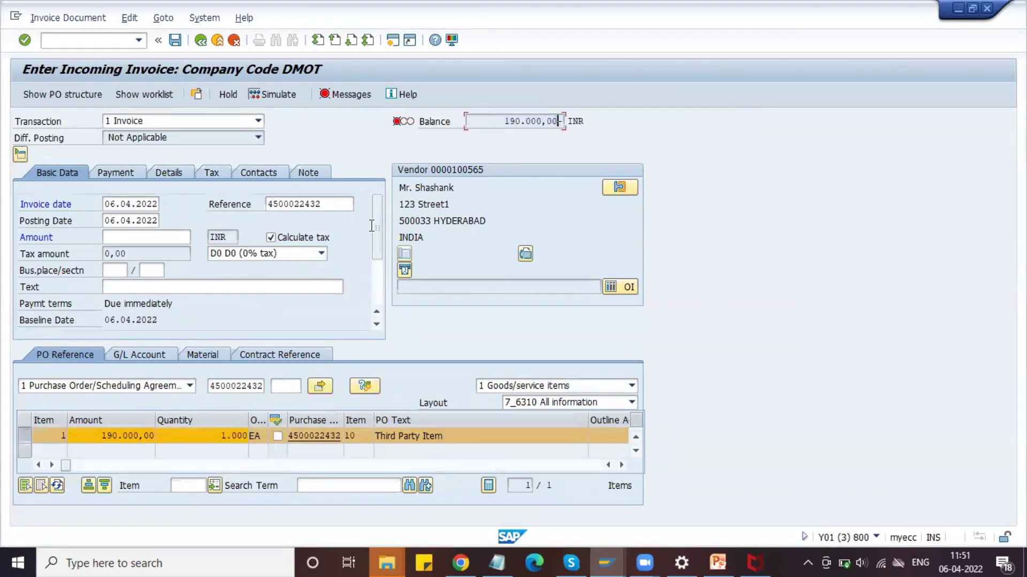
- Enter 190.000,00 as the invoice amount and post the invoice
{"action": "left_click", "coordinate": [120, 237]}
{"action": "key", "text": "ctrl+v"}
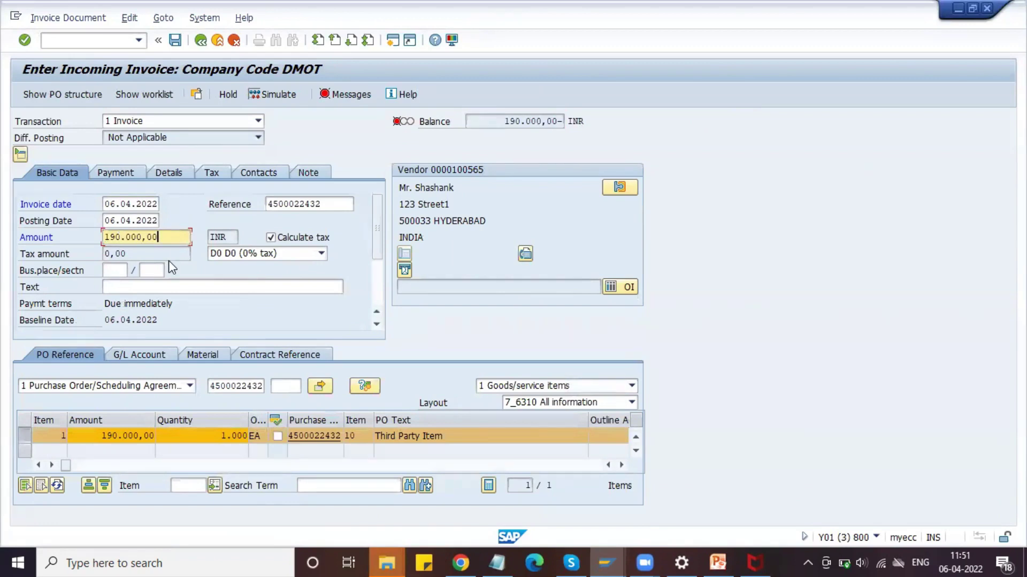
{"action": "key", "text": "Return"}
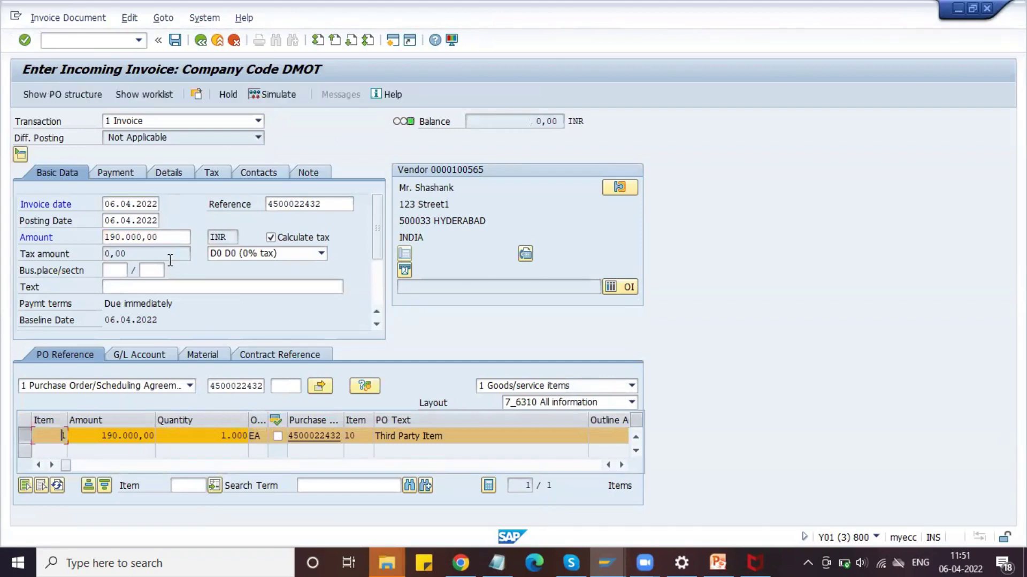
{"action": "left_click", "coordinate": [174, 40]}
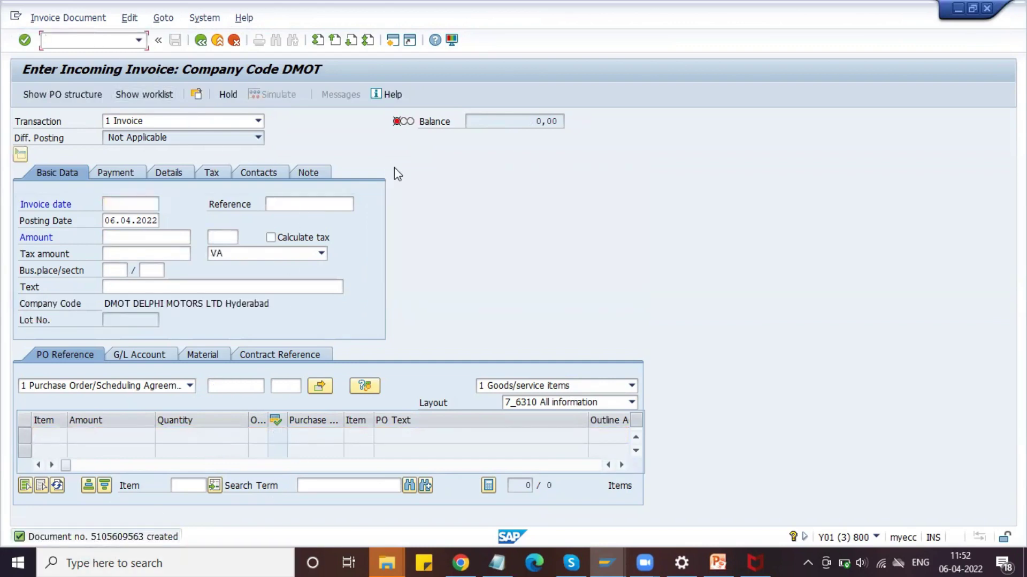
- Create an F2 invoice in VF01 for sales document 20206, accepting the HSN/SAC and business place warnings
{"action": "type", "text": "/n"}
{"action": "type", "text": "vf01"}
{"action": "key", "text": "Return"}
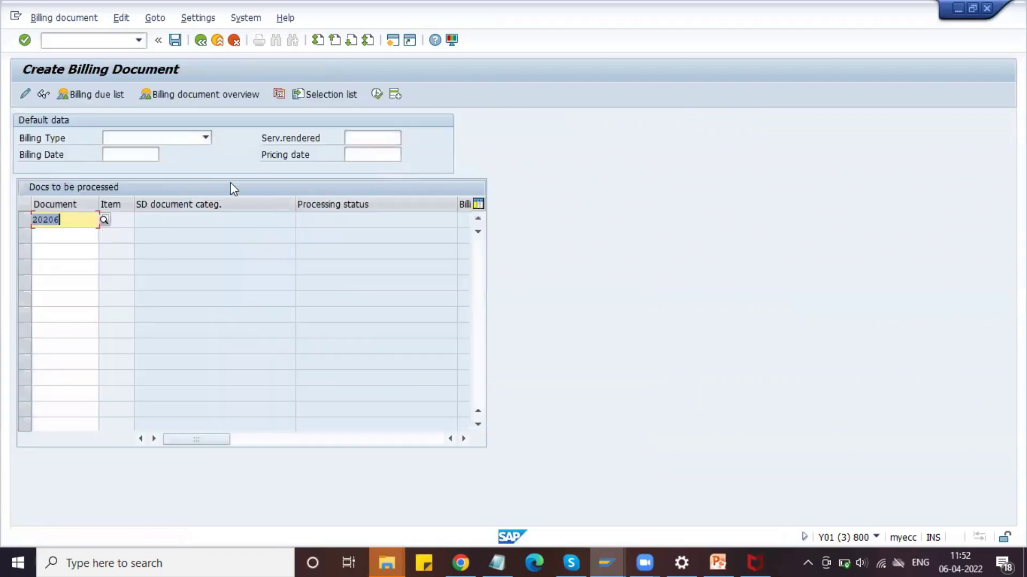
{"action": "left_click", "coordinate": [78, 220]}
{"action": "key", "text": "Return"}
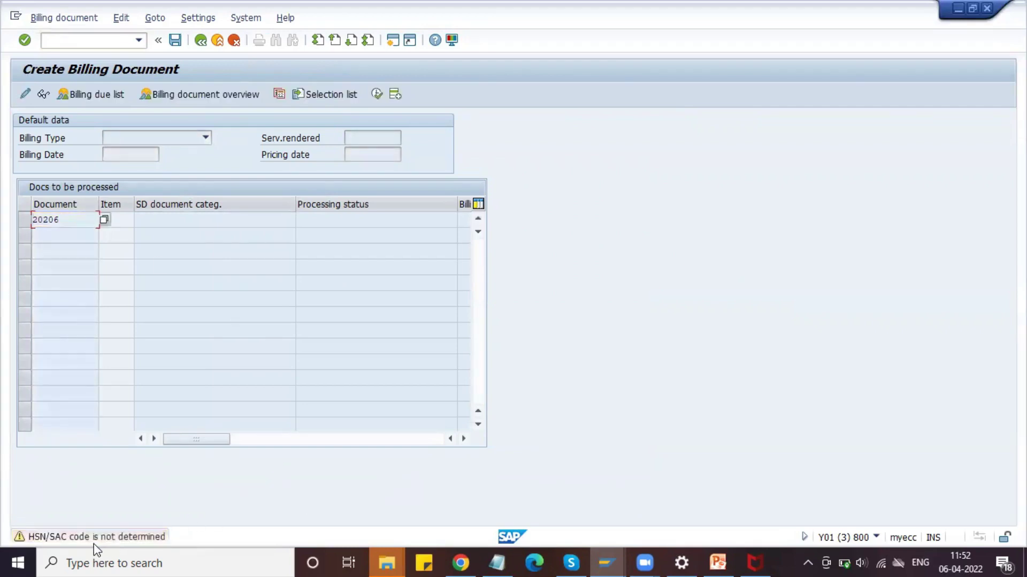
{"action": "key", "text": "Return"}
{"action": "key", "text": "Return"}
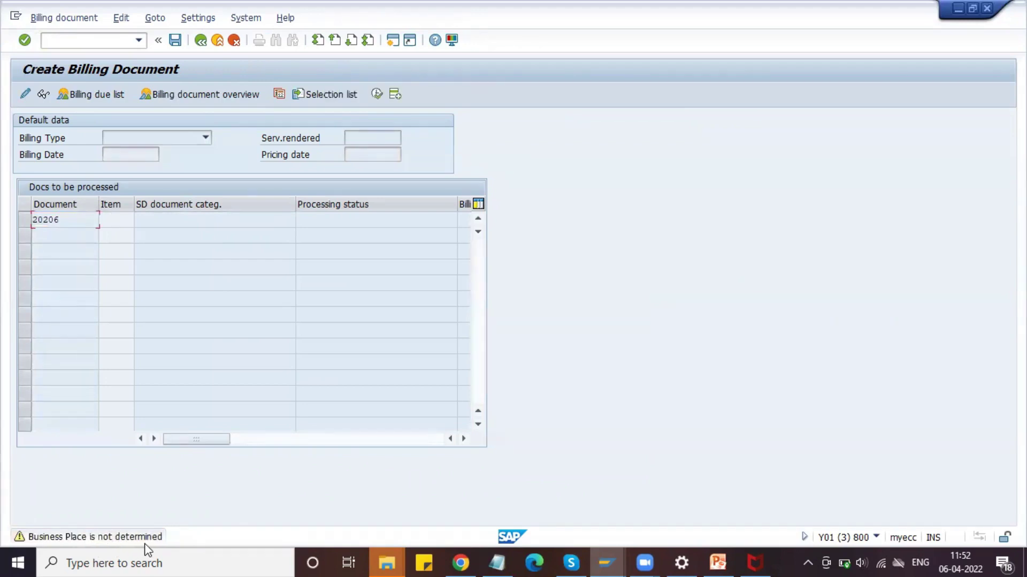
{"action": "key", "text": "Return"}
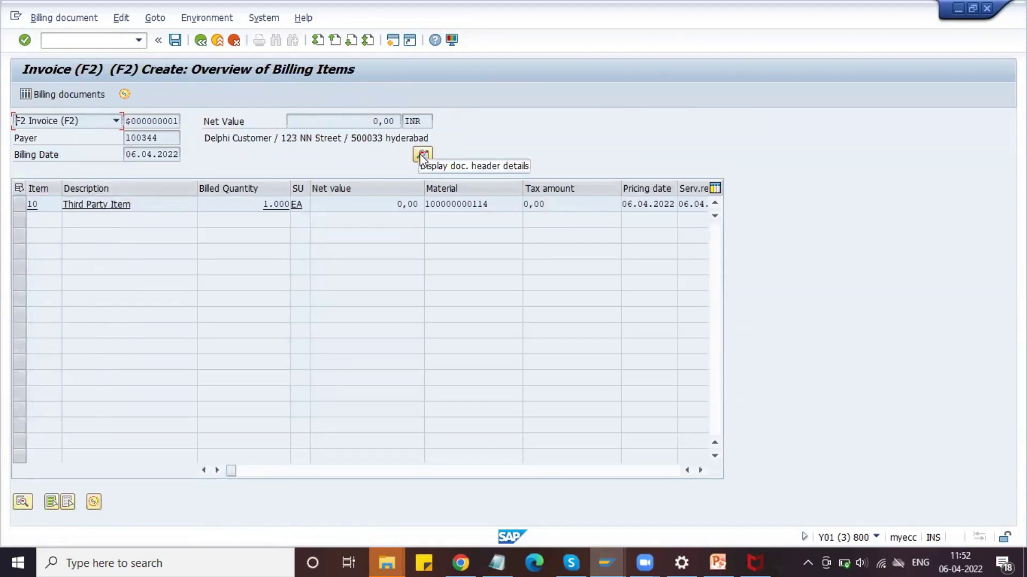
- Check item 10's pricing conditions (cost 190,00 INR, profit margin 190,00-) and save the F2 invoice
{"action": "double_click", "coordinate": [134, 206]}
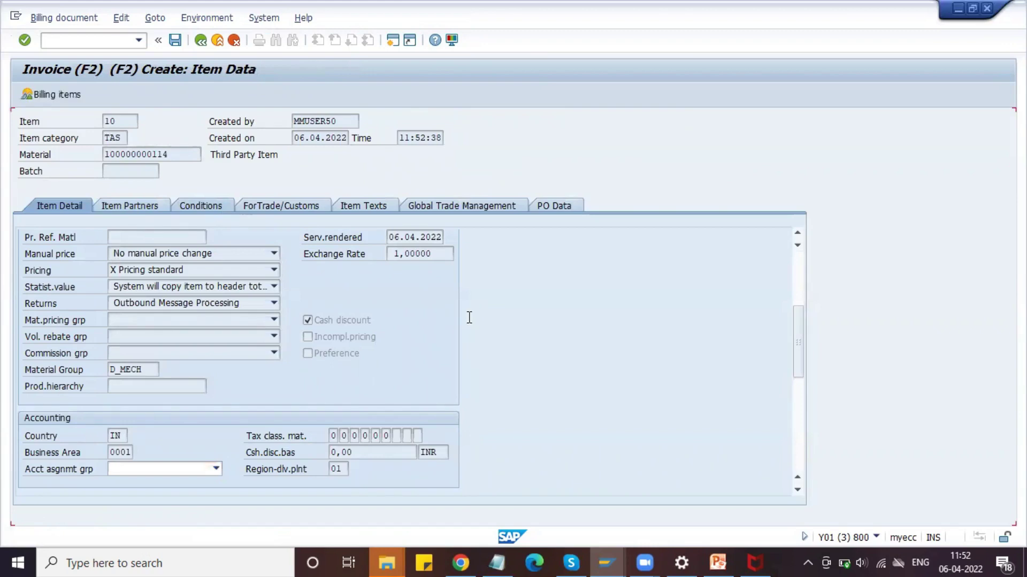
{"action": "left_click", "coordinate": [794, 428]}
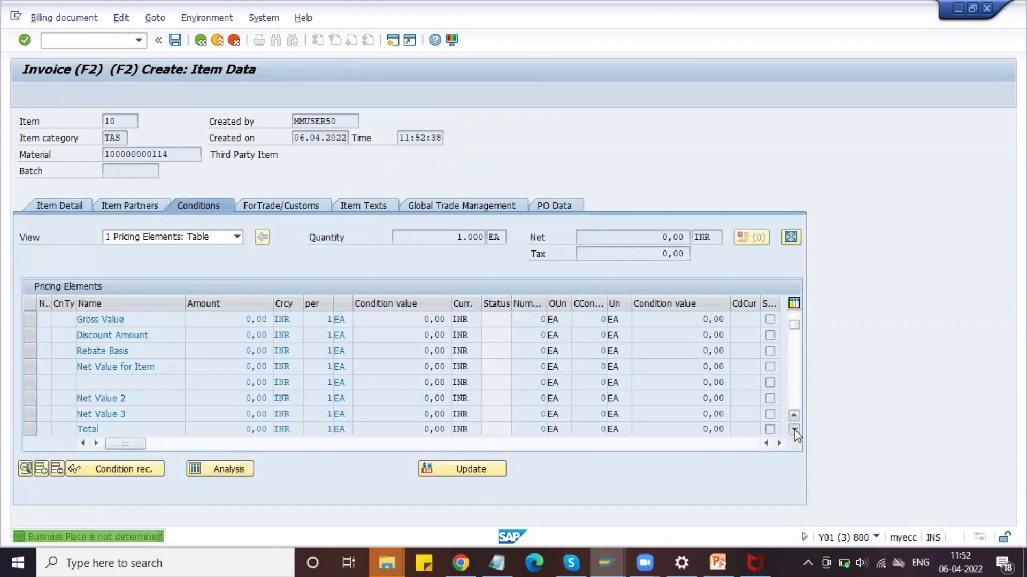
{"action": "left_click", "coordinate": [795, 429]}
{"action": "left_click", "coordinate": [795, 429]}
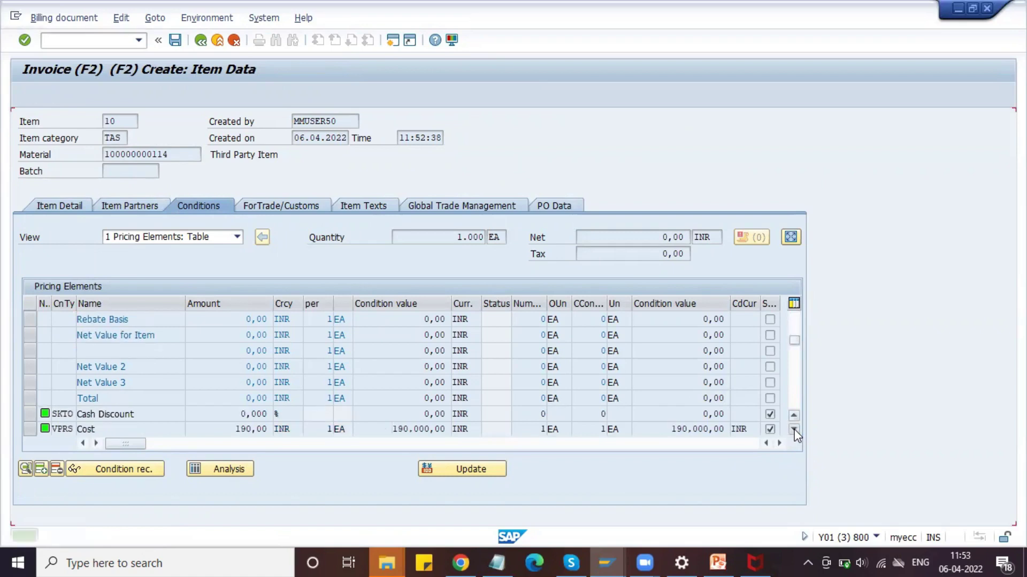
{"action": "left_click", "coordinate": [794, 428]}
{"action": "left_click", "coordinate": [795, 429]}
{"action": "double_click", "coordinate": [209, 415]}
{"action": "left_click", "coordinate": [227, 382]}
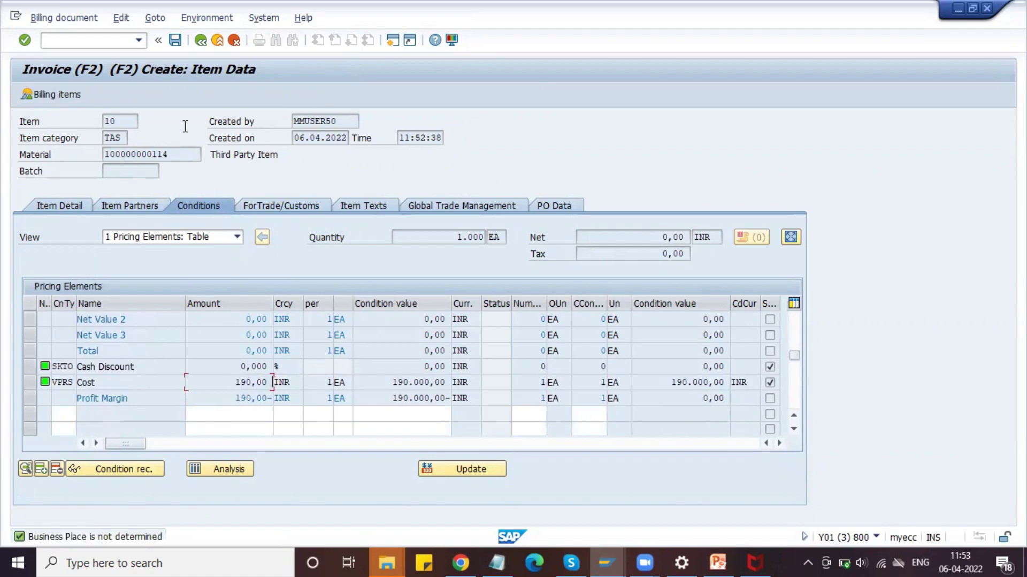
{"action": "left_click", "coordinate": [175, 40]}
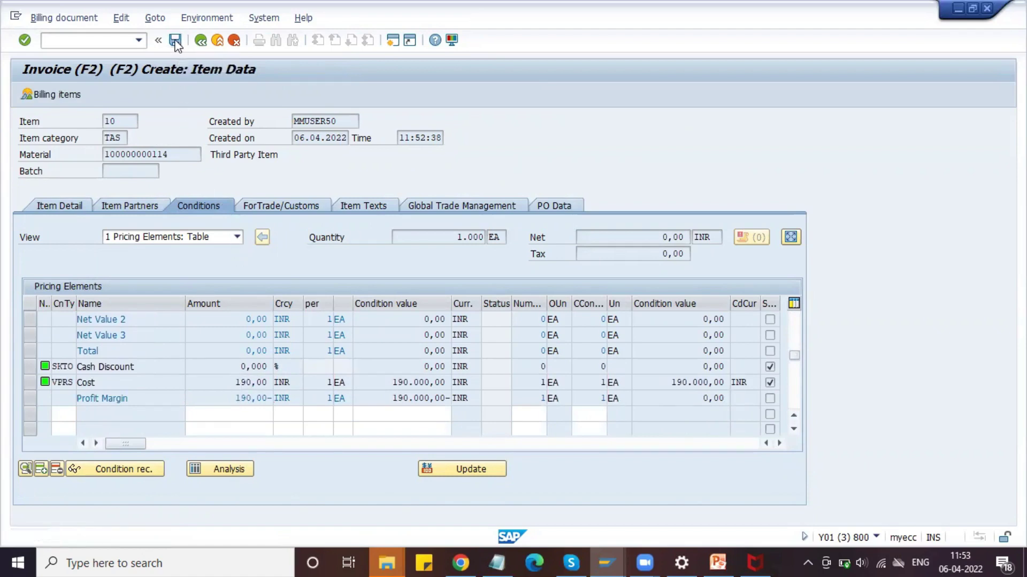